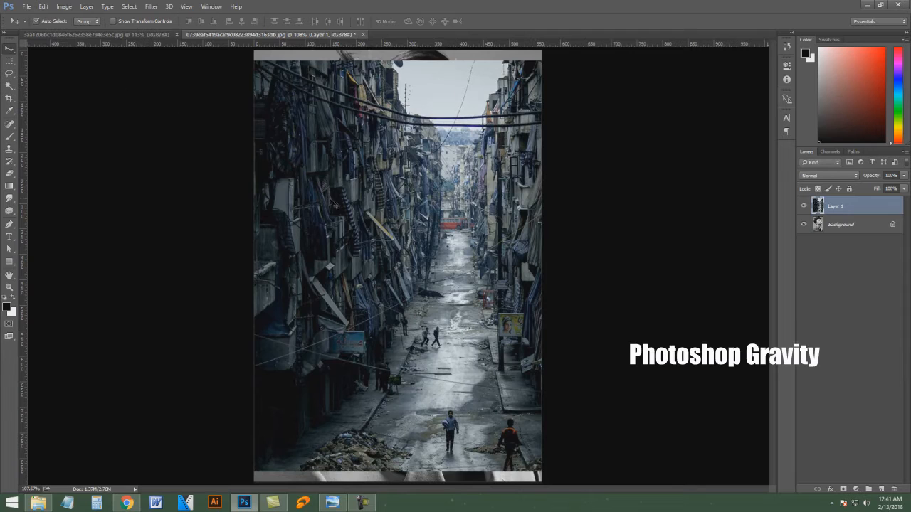
# Move the street photo layer up to the canvas's top edge, crop the document to that layer's outline, and deselect
pyautogui.moveTo(385, 241); pyautogui.dragTo(377, 222)
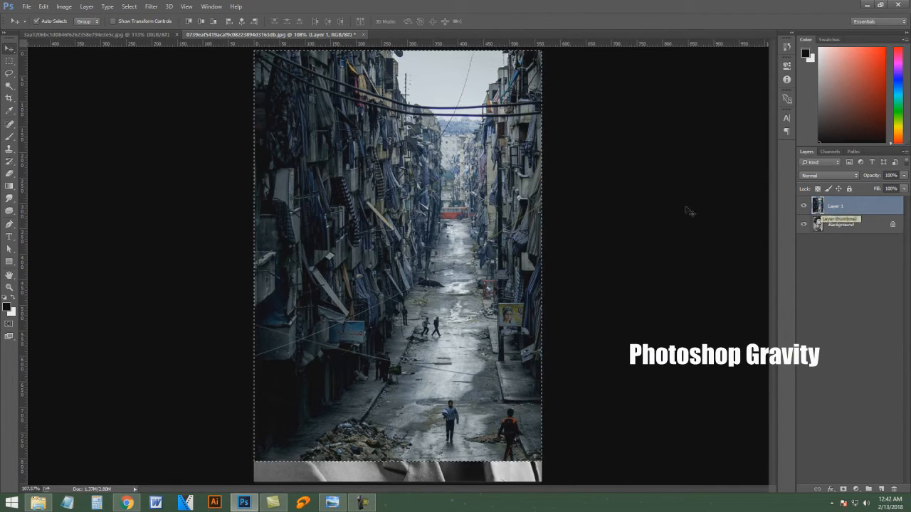
pyautogui.click(62, 6)
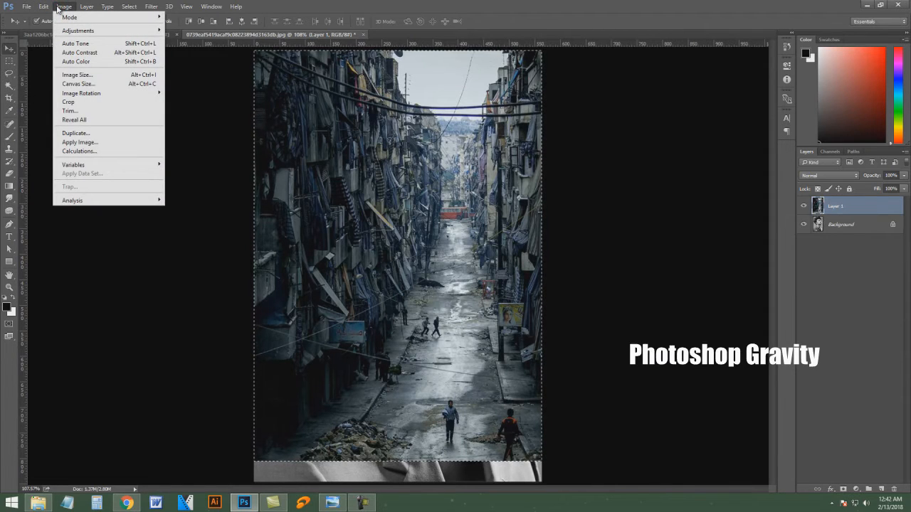
pyautogui.click(92, 103)
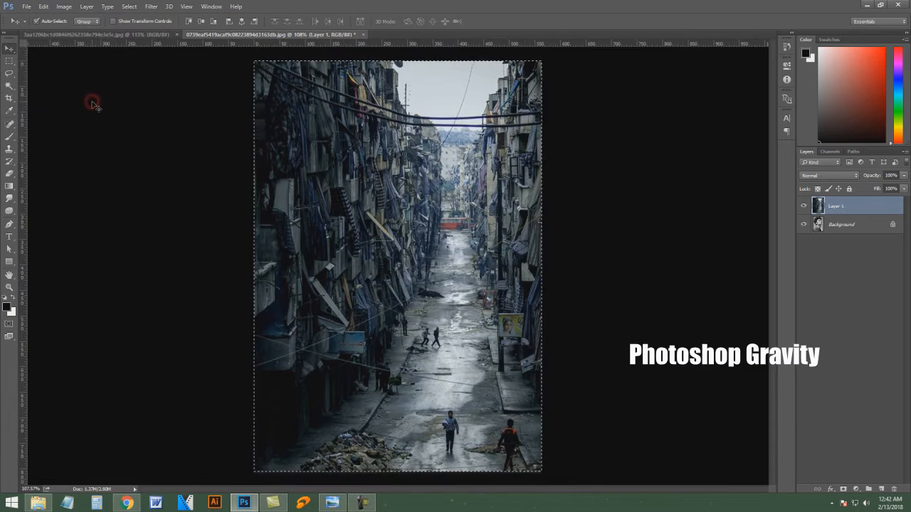
pyautogui.click(129, 7)
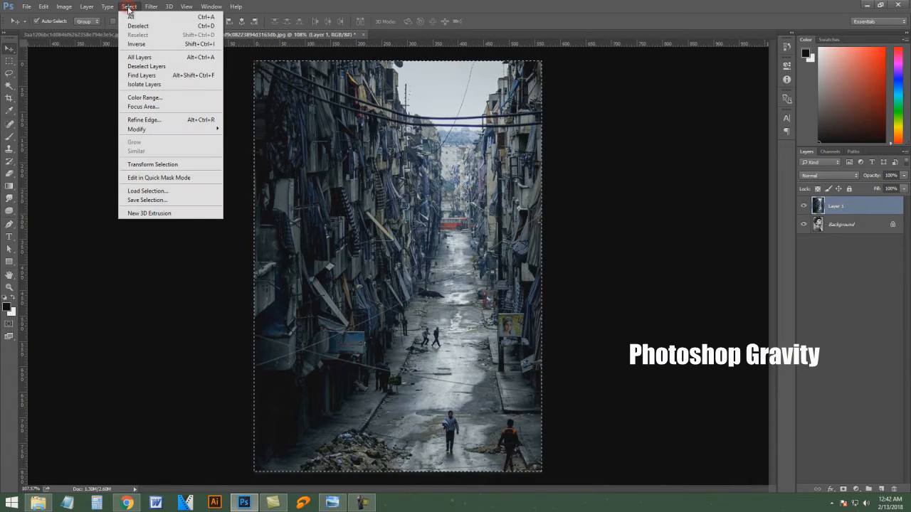
pyautogui.click(171, 27)
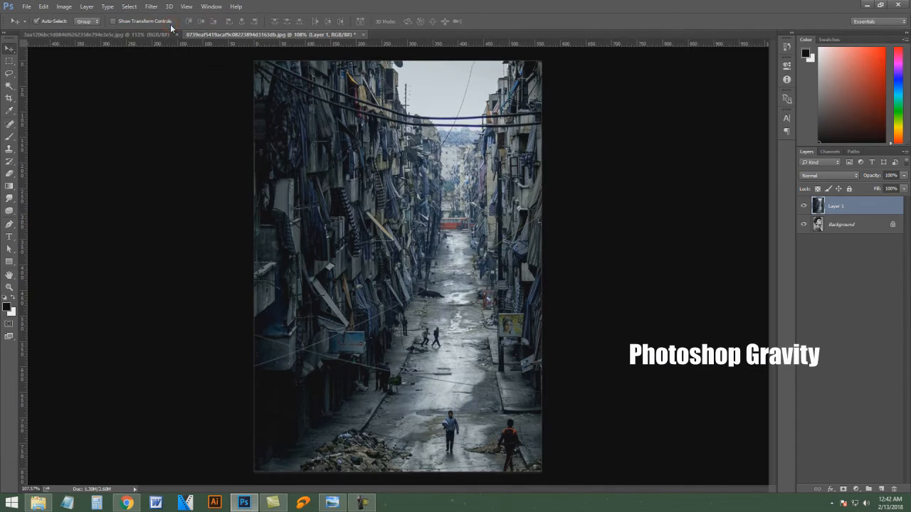
# Flip the street layer horizontally and rotate it -20° with Free Transform
pyautogui.click(44, 7)
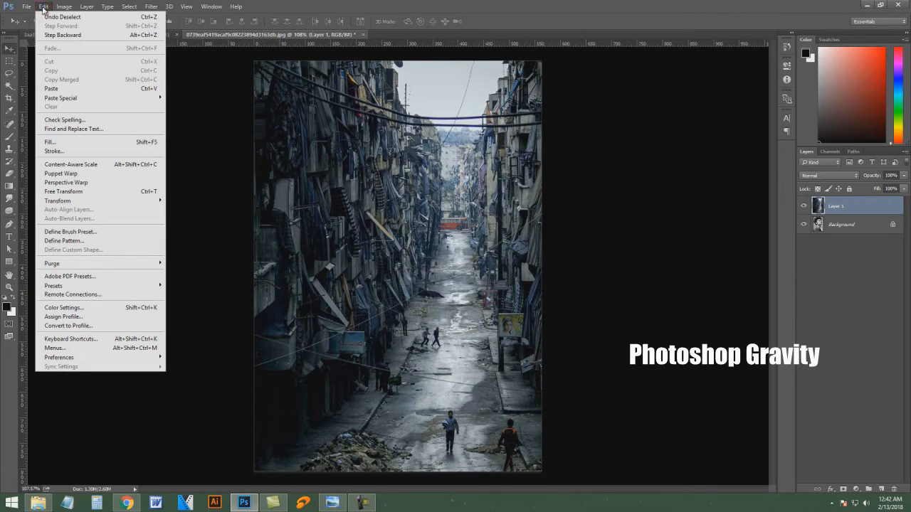
pyautogui.click(101, 193)
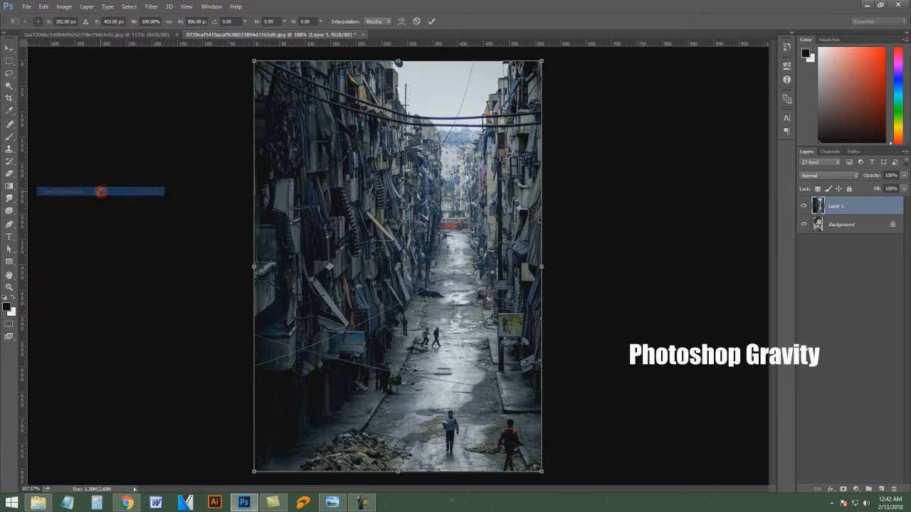
pyautogui.rightClick(306, 108)
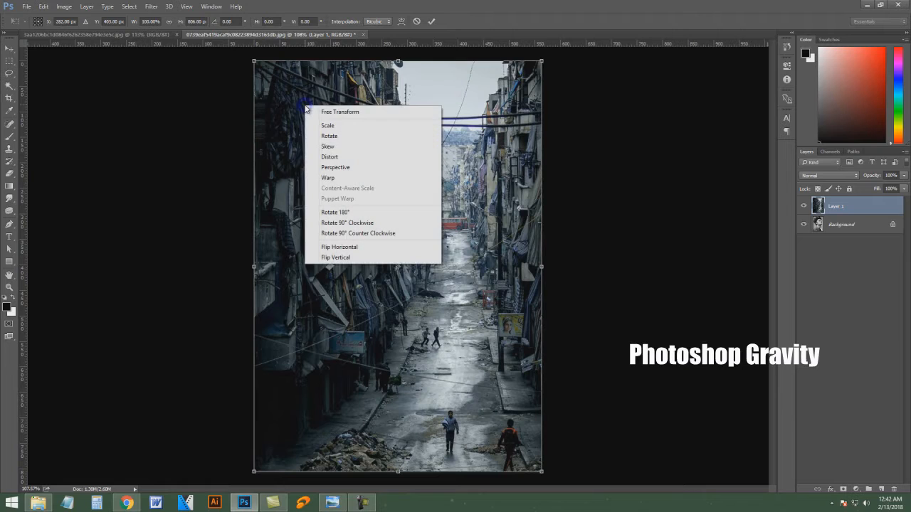
pyautogui.click(382, 248)
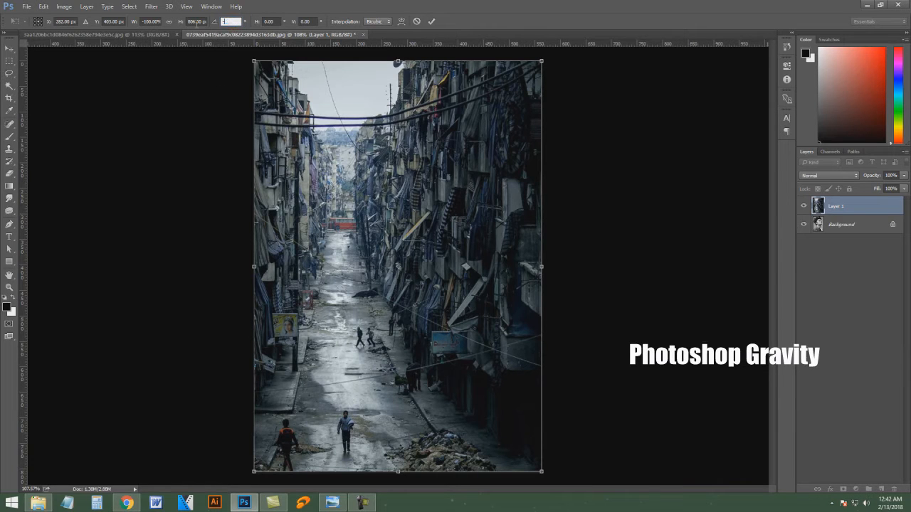
pyautogui.write('-20')
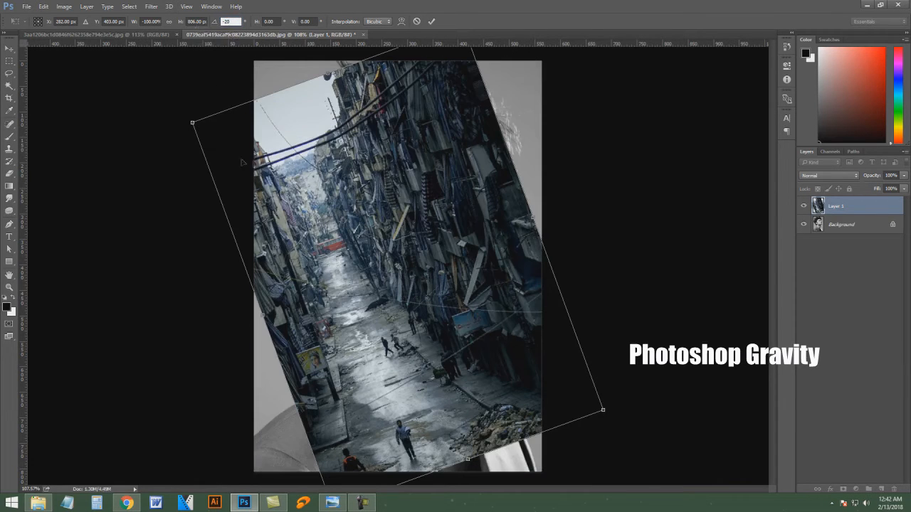
pyautogui.click(432, 22)
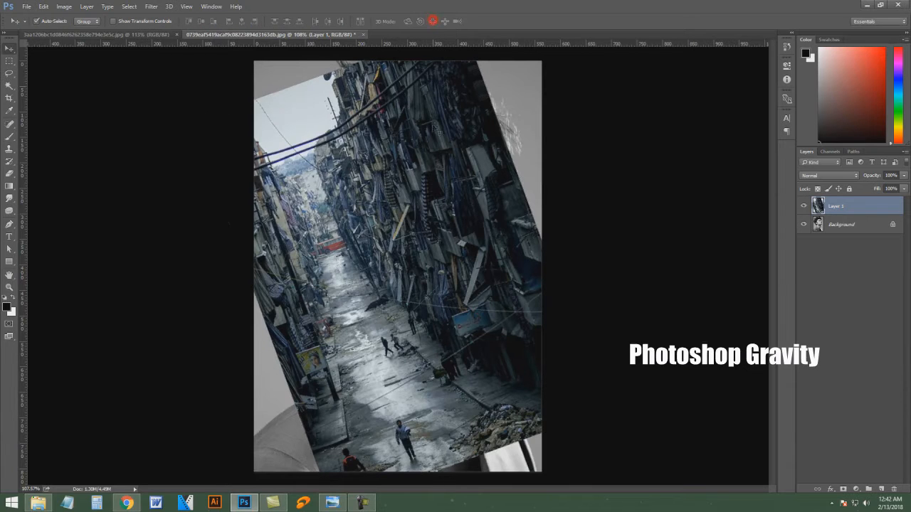
# Move the rotated street layer about 45 px right and 73 px up, and add a Reveal All layer mask to it
pyautogui.moveTo(433, 362); pyautogui.dragTo(452, 325)
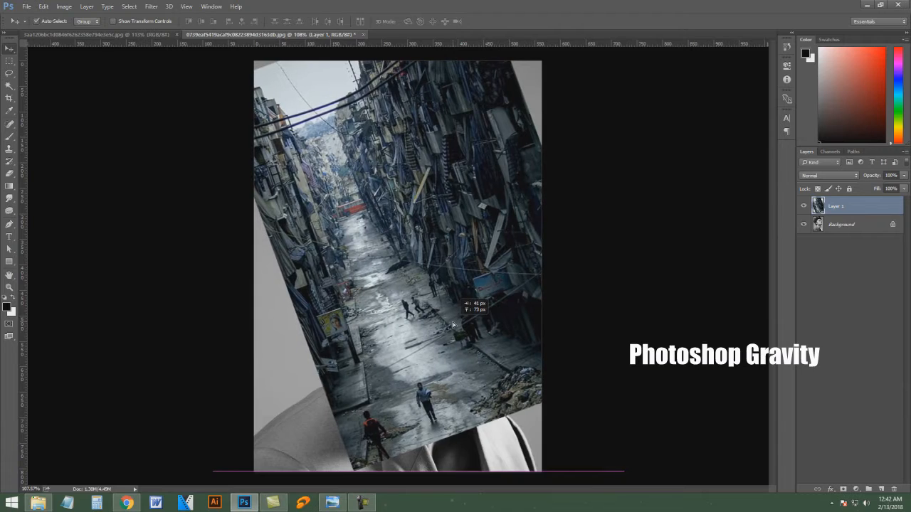
pyautogui.moveTo(453, 326); pyautogui.dragTo(453, 326)
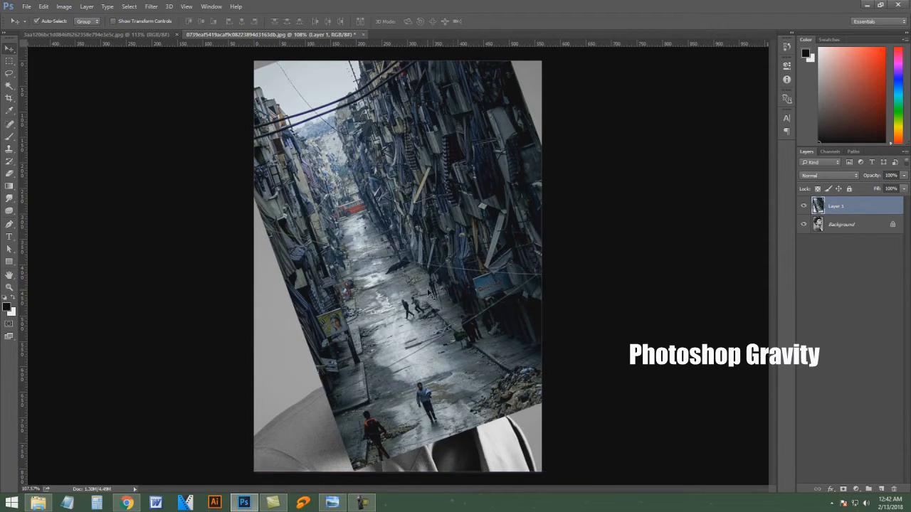
pyautogui.click(87, 7)
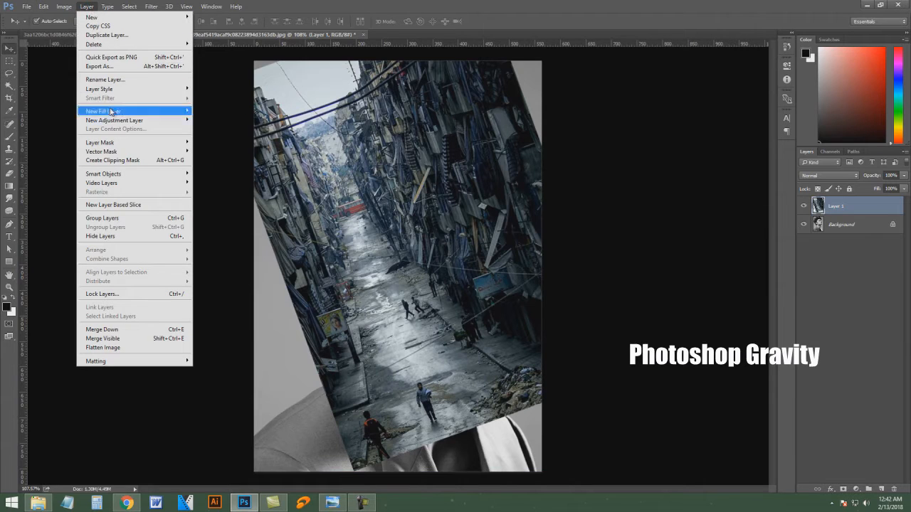
pyautogui.moveTo(140, 145)
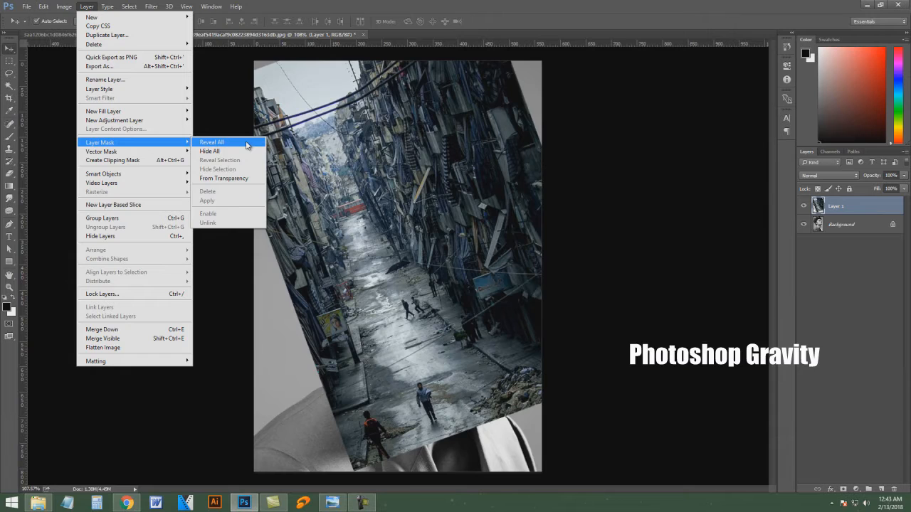
pyautogui.click(212, 142)
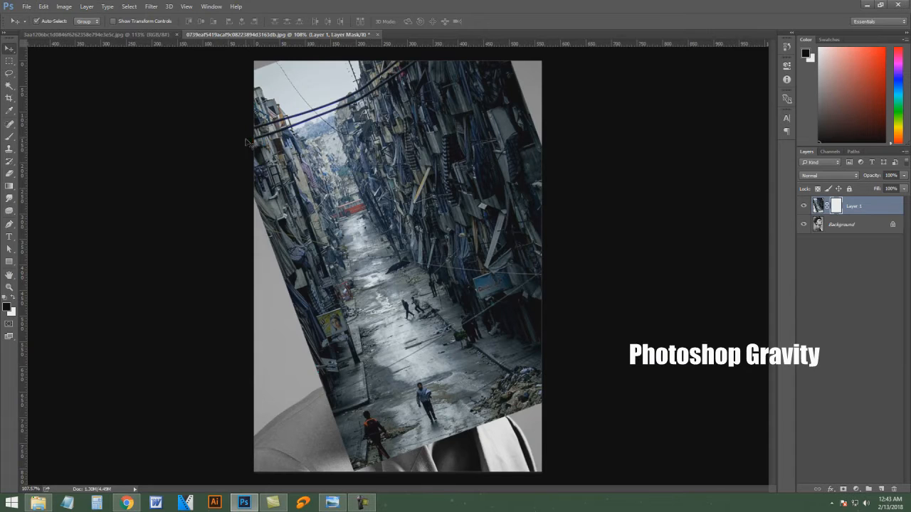
# Lower the street layer's opacity to 51% and nudge the layer to line it up with the portrait's face and neck
pyautogui.click(905, 176)
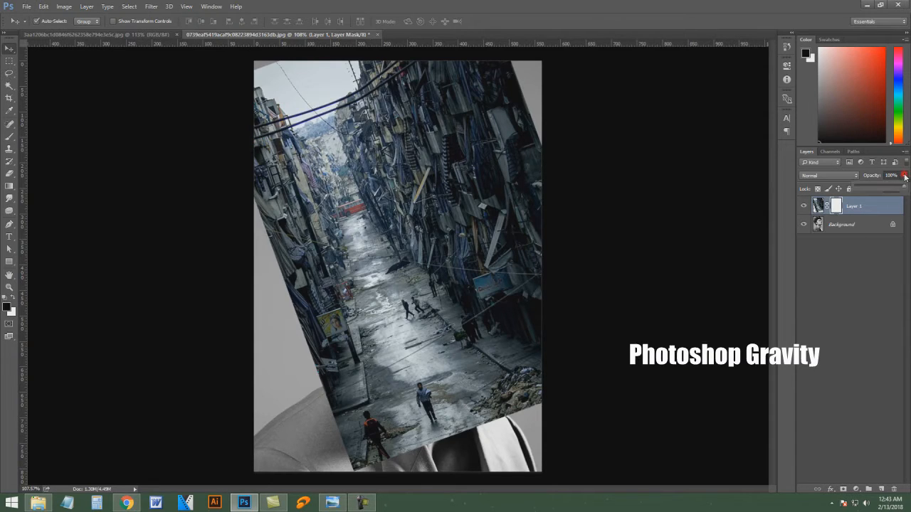
pyautogui.moveTo(890, 189); pyautogui.dragTo(887, 187)
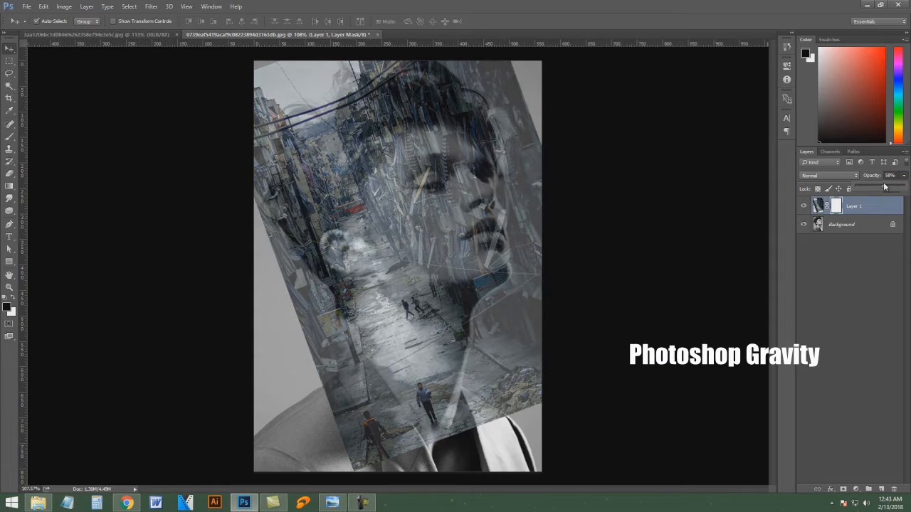
pyautogui.moveTo(884, 186); pyautogui.dragTo(882, 187)
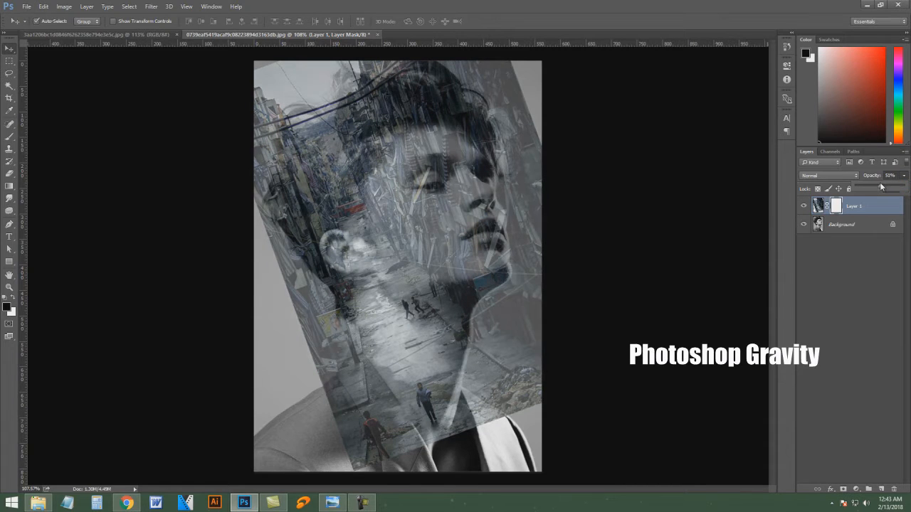
pyautogui.moveTo(451, 274)
pyautogui.mouseDown()
pyautogui.moveTo(447, 286)
pyautogui.moveTo(449, 277)
pyautogui.mouseUp()
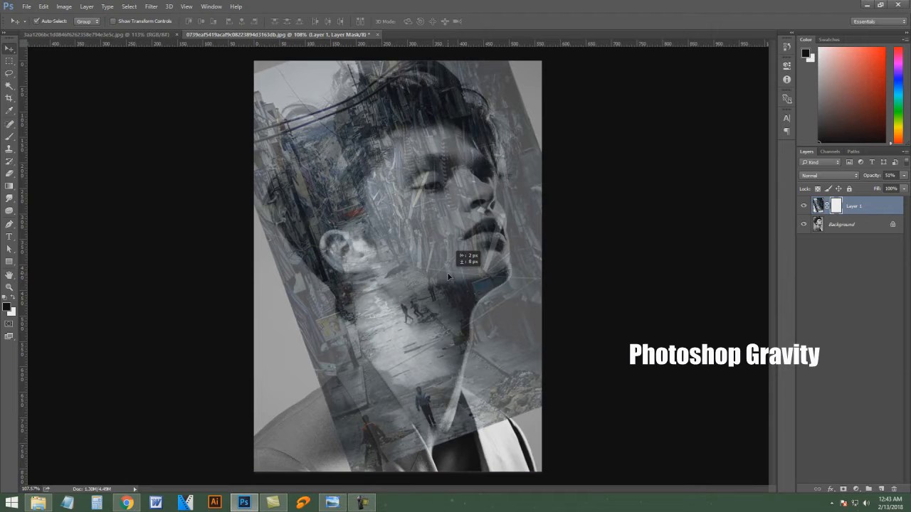
pyautogui.moveTo(448, 276); pyautogui.dragTo(448, 275)
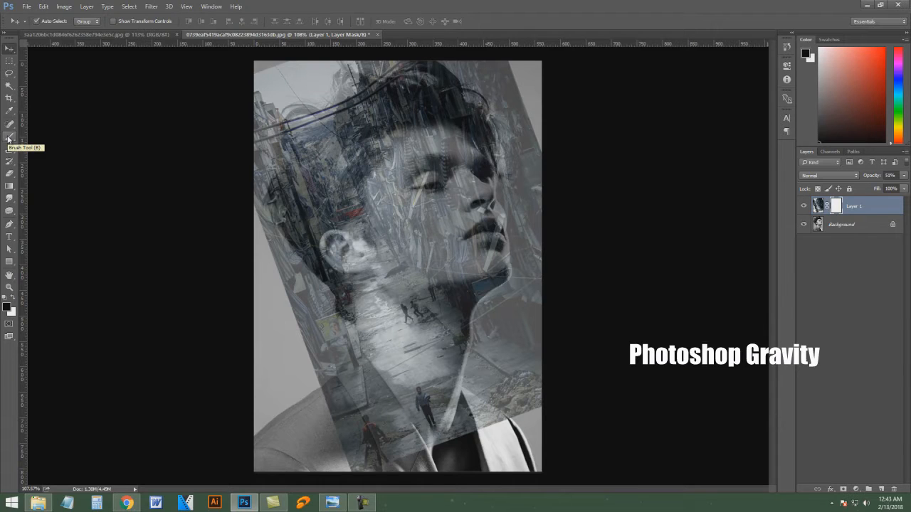
# Paint black on the layer mask with the Brush tool to hide the street photo over the jacket and collar
pyautogui.click(9, 137)
pyautogui.moveTo(515, 410)
pyautogui.mouseDown()
pyautogui.moveTo(491, 430)
pyautogui.moveTo(498, 433)
pyautogui.mouseUp()
pyautogui.press(']')
pyautogui.press(']')
pyautogui.press(']')
pyautogui.press(']')
pyautogui.press(']')
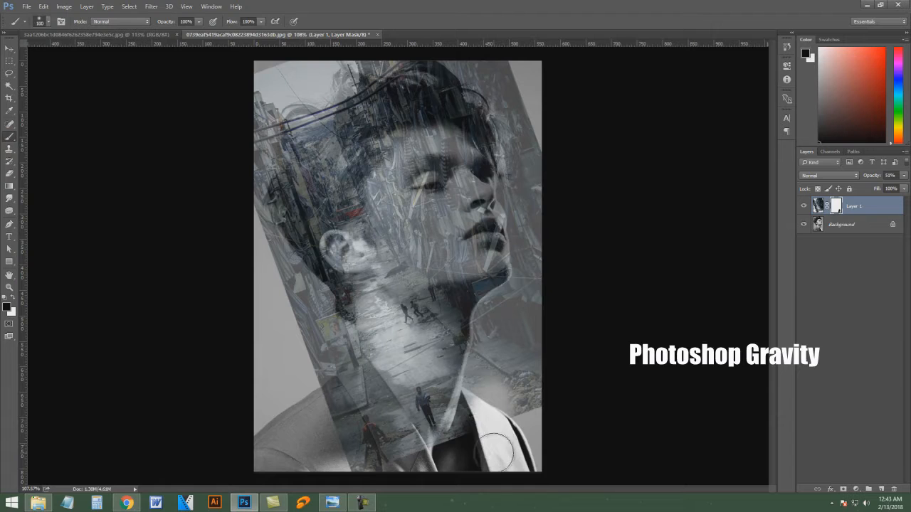
pyautogui.moveTo(479, 469)
pyautogui.mouseDown()
pyautogui.moveTo(496, 415)
pyautogui.moveTo(474, 467)
pyautogui.moveTo(487, 437)
pyautogui.moveTo(498, 449)
pyautogui.moveTo(511, 394)
pyautogui.moveTo(540, 393)
pyautogui.mouseUp()
pyautogui.moveTo(506, 433)
pyautogui.mouseDown()
pyautogui.moveTo(427, 486)
pyautogui.moveTo(346, 456)
pyautogui.moveTo(273, 372)
pyautogui.moveTo(321, 453)
pyautogui.moveTo(273, 351)
pyautogui.moveTo(270, 316)
pyautogui.moveTo(292, 329)
pyautogui.moveTo(278, 341)
pyautogui.moveTo(305, 384)
pyautogui.moveTo(340, 408)
pyautogui.moveTo(340, 386)
pyautogui.moveTo(402, 477)
pyautogui.moveTo(394, 445)
pyautogui.moveTo(355, 388)
pyautogui.moveTo(405, 462)
pyautogui.moveTo(404, 435)
pyautogui.moveTo(422, 456)
pyautogui.moveTo(346, 360)
pyautogui.mouseUp()
pyautogui.press('[')
pyautogui.press('[')
pyautogui.moveTo(449, 471)
pyautogui.mouseDown()
pyautogui.moveTo(476, 403)
pyautogui.moveTo(494, 305)
pyautogui.moveTo(510, 297)
pyautogui.moveTo(493, 373)
pyautogui.mouseUp()
# Enlarge the brush and mask out the street photo over the background in front of the neck and face
pyautogui.press(']')
pyautogui.press(']')
pyautogui.press(']')
pyautogui.press(']')
pyautogui.press(']')
pyautogui.moveTo(513, 425)
pyautogui.mouseDown()
pyautogui.moveTo(514, 333)
pyautogui.moveTo(511, 384)
pyautogui.moveTo(560, 267)
pyautogui.moveTo(550, 200)
pyautogui.moveTo(553, 278)
pyautogui.moveTo(551, 175)
pyautogui.moveTo(552, 184)
pyautogui.moveTo(528, 112)
pyautogui.moveTo(491, 61)
pyautogui.moveTo(550, 115)
pyautogui.moveTo(517, 84)
pyautogui.moveTo(570, 159)
pyautogui.mouseUp()
# Reduce the brush to 80 px and mask the street photo off the front hair, forehead, eyes, nose and mouth
pyautogui.press('[')
pyautogui.press('[')
pyautogui.press('[')
pyautogui.press('[')
pyautogui.press('[')
pyautogui.moveTo(523, 163)
pyautogui.mouseDown()
pyautogui.moveTo(479, 146)
pyautogui.moveTo(462, 48)
pyautogui.moveTo(481, 117)
pyautogui.mouseUp()
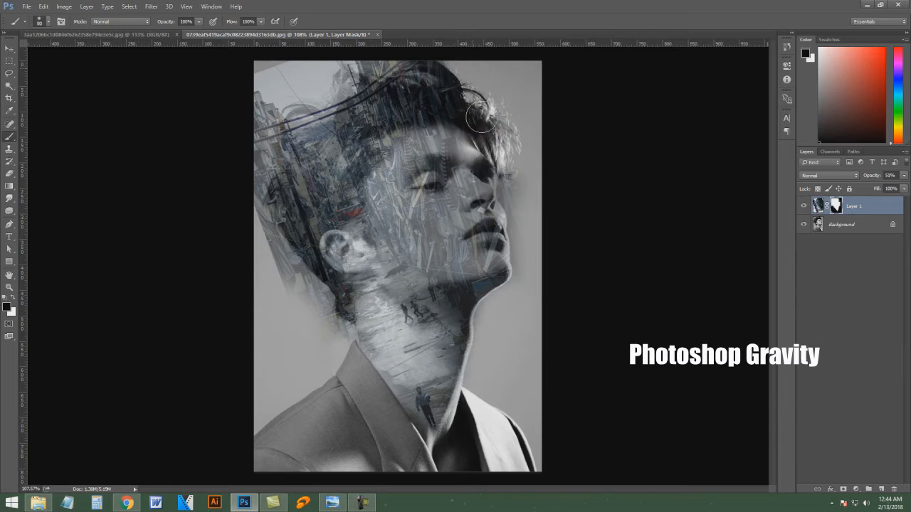
pyautogui.moveTo(507, 178)
pyautogui.mouseDown()
pyautogui.moveTo(495, 288)
pyautogui.moveTo(476, 200)
pyautogui.moveTo(498, 178)
pyautogui.moveTo(427, 174)
pyautogui.moveTo(463, 141)
pyautogui.moveTo(404, 146)
pyautogui.moveTo(450, 134)
pyautogui.moveTo(434, 142)
pyautogui.moveTo(465, 166)
pyautogui.moveTo(410, 171)
pyautogui.moveTo(458, 168)
pyautogui.moveTo(475, 217)
pyautogui.moveTo(500, 201)
pyautogui.mouseUp()
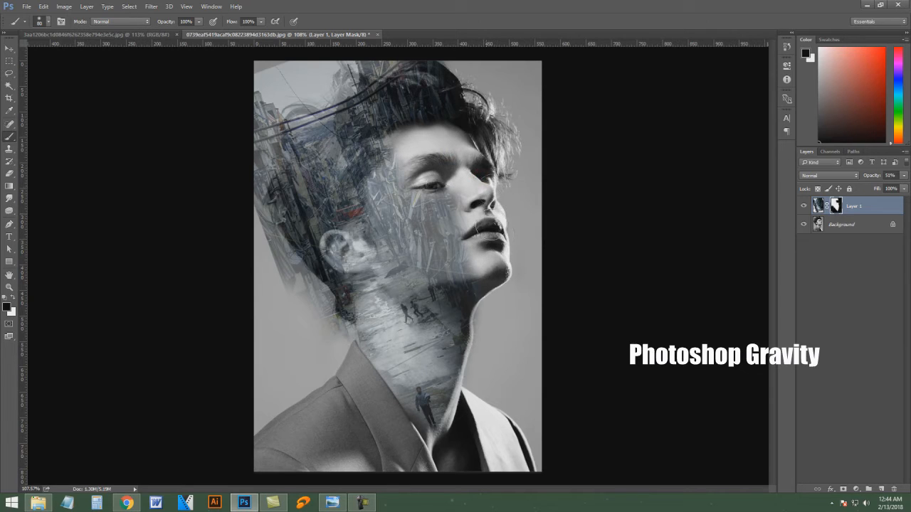
# Mask out the street photo spilling past the top and back of the hair, the nape and the face profile
pyautogui.moveTo(242, 146)
pyautogui.mouseDown()
pyautogui.moveTo(293, 65)
pyautogui.moveTo(282, 91)
pyautogui.moveTo(268, 84)
pyautogui.moveTo(281, 66)
pyautogui.moveTo(268, 86)
pyautogui.moveTo(349, 54)
pyautogui.moveTo(298, 86)
pyautogui.moveTo(328, 78)
pyautogui.moveTo(292, 108)
pyautogui.mouseUp()
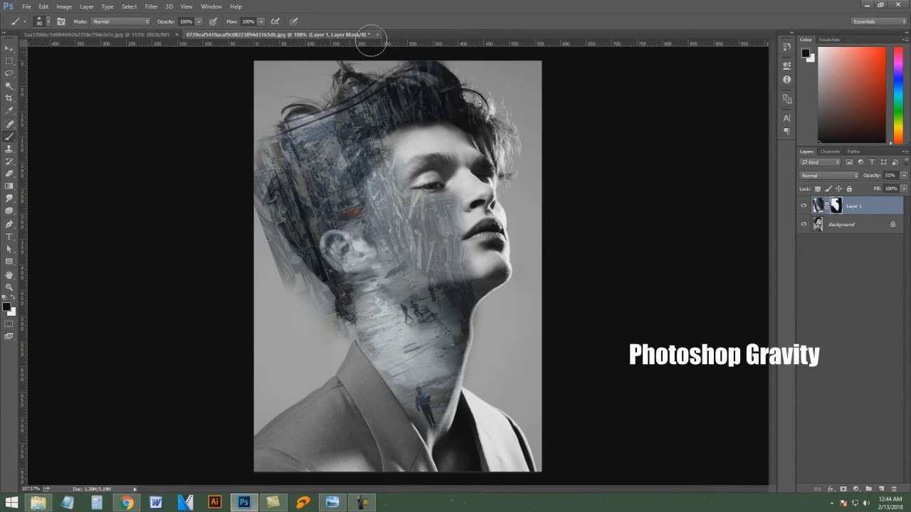
pyautogui.moveTo(236, 133)
pyautogui.mouseDown()
pyautogui.moveTo(241, 207)
pyautogui.moveTo(264, 100)
pyautogui.moveTo(248, 191)
pyautogui.moveTo(287, 272)
pyautogui.moveTo(260, 210)
pyautogui.moveTo(270, 244)
pyautogui.moveTo(338, 341)
pyautogui.moveTo(339, 329)
pyautogui.moveTo(338, 347)
pyautogui.moveTo(321, 304)
pyautogui.moveTo(271, 239)
pyautogui.mouseUp()
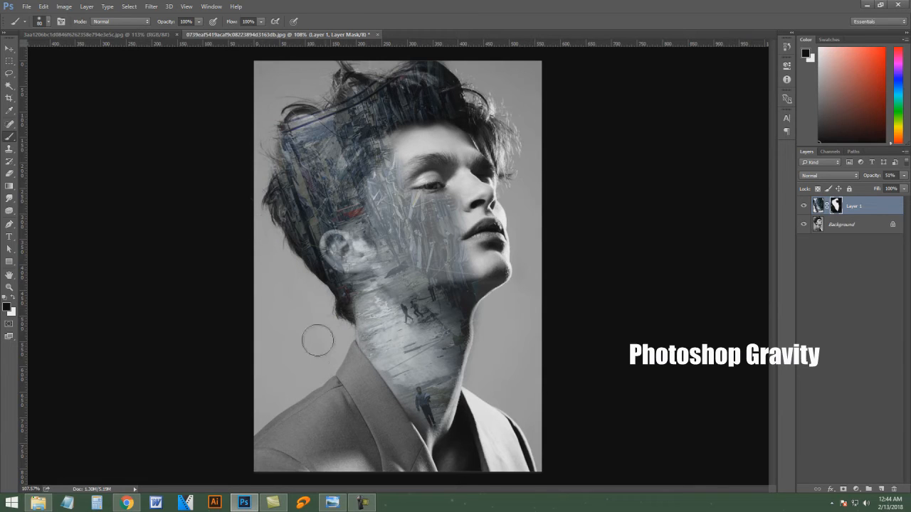
pyautogui.click(342, 352)
pyautogui.click(319, 293)
pyautogui.click(309, 283)
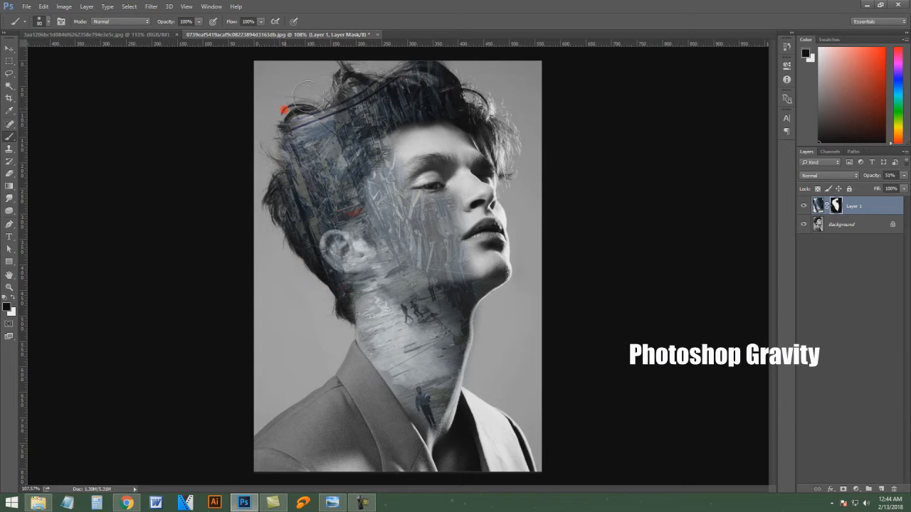
pyautogui.click(457, 68)
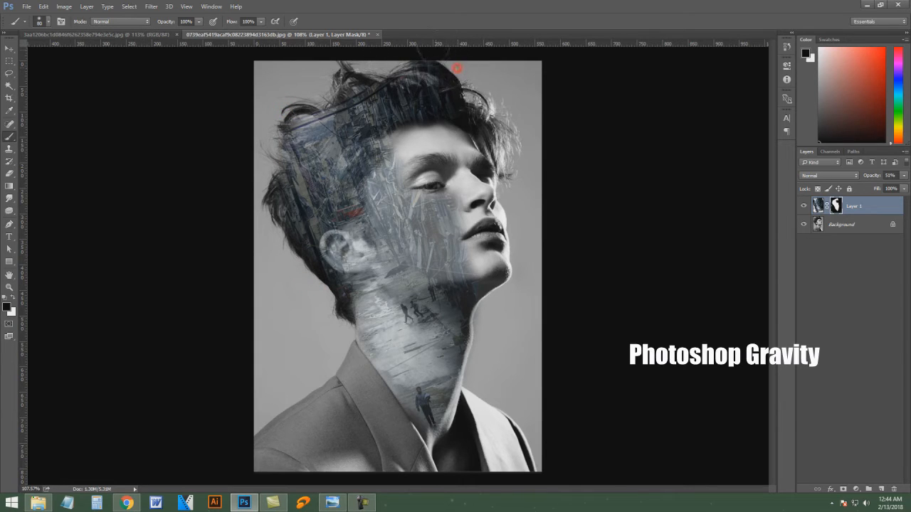
pyautogui.click(514, 123)
pyautogui.click(510, 179)
pyautogui.click(516, 277)
# Set the street layer's opacity to 100% and mask any leftover street traces around the eye, nose and chin
pyautogui.click(904, 175)
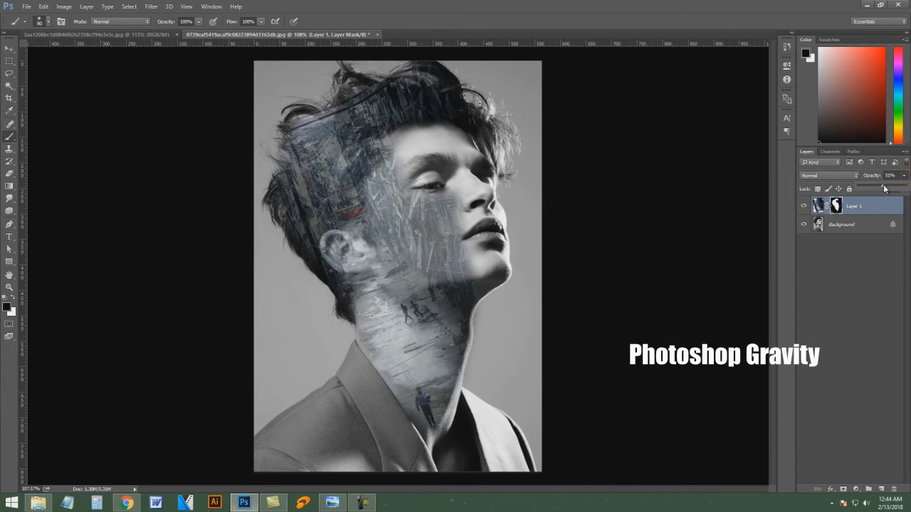
pyautogui.moveTo(885, 188); pyautogui.dragTo(908, 188)
pyautogui.click(488, 184)
pyautogui.click(487, 183)
pyautogui.click(490, 176)
pyautogui.click(485, 179)
pyautogui.click(496, 196)
pyautogui.click(510, 259)
pyautogui.click(501, 289)
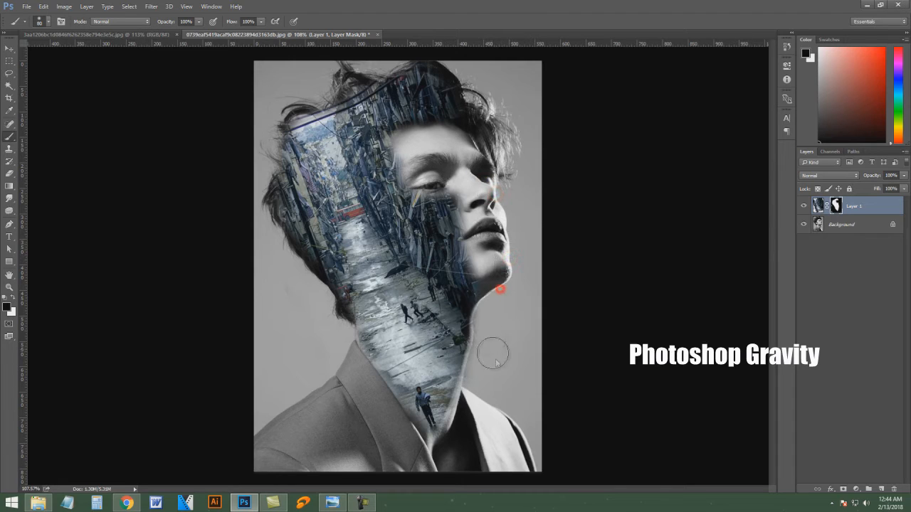
# Clean up the mask along the front of the neck, the jacket lapel and the outer edge of the back hair
pyautogui.moveTo(491, 301); pyautogui.dragTo(473, 378)
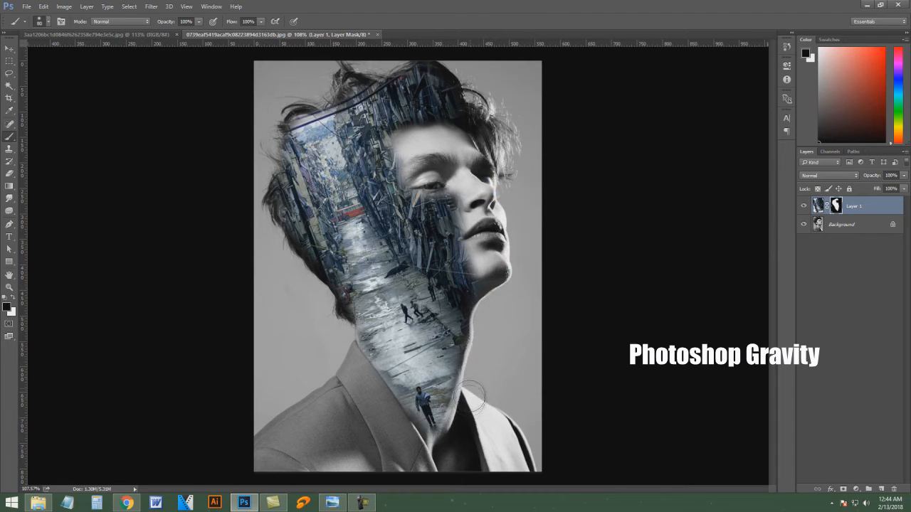
pyautogui.moveTo(416, 461); pyautogui.dragTo(353, 378)
pyautogui.click(282, 265)
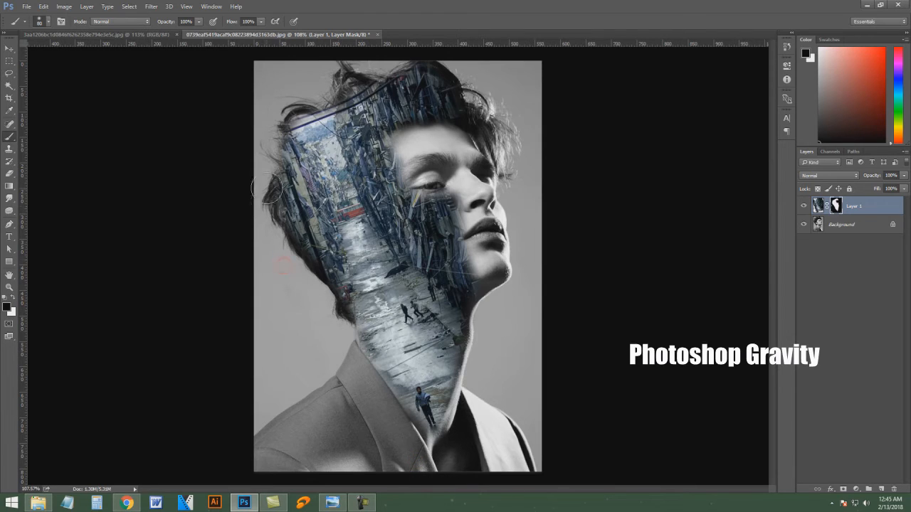
pyautogui.moveTo(265, 143)
pyautogui.mouseDown()
pyautogui.moveTo(283, 108)
pyautogui.moveTo(306, 96)
pyautogui.moveTo(274, 111)
pyautogui.moveTo(273, 123)
pyautogui.mouseUp()
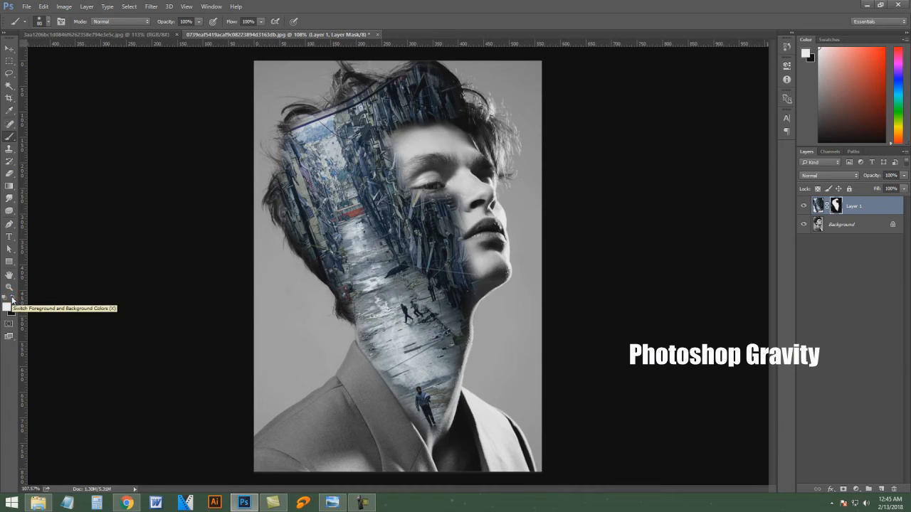
# Switch to white, enlarge the brush to 125 px, and paint the street photo back over the upper hair, cheek and neck
pyautogui.moveTo(366, 153)
pyautogui.mouseDown()
pyautogui.moveTo(369, 128)
pyautogui.moveTo(374, 134)
pyautogui.moveTo(381, 116)
pyautogui.moveTo(406, 105)
pyautogui.moveTo(402, 116)
pyautogui.moveTo(410, 112)
pyautogui.moveTo(381, 126)
pyautogui.moveTo(412, 106)
pyautogui.moveTo(408, 115)
pyautogui.moveTo(439, 107)
pyautogui.moveTo(409, 126)
pyautogui.mouseUp()
pyautogui.press(']')
pyautogui.press(']')
pyautogui.click(412, 102)
pyautogui.moveTo(396, 106)
pyautogui.mouseDown()
pyautogui.moveTo(400, 114)
pyautogui.moveTo(417, 99)
pyautogui.mouseUp()
pyautogui.moveTo(475, 235)
pyautogui.mouseDown()
pyautogui.moveTo(424, 239)
pyautogui.moveTo(377, 207)
pyautogui.moveTo(374, 217)
pyautogui.mouseUp()
pyautogui.moveTo(410, 292)
pyautogui.mouseDown()
pyautogui.moveTo(399, 331)
pyautogui.moveTo(404, 353)
pyautogui.moveTo(385, 334)
pyautogui.mouseUp()
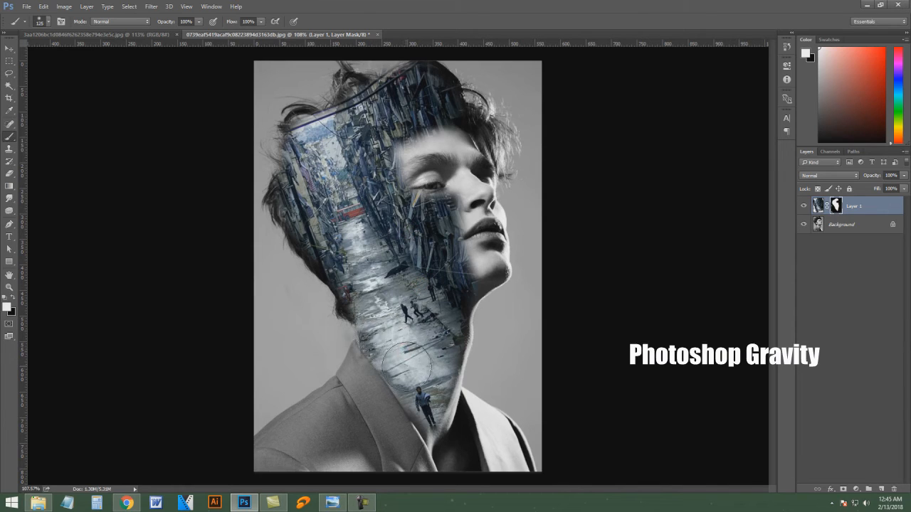
pyautogui.moveTo(393, 325)
pyautogui.mouseDown()
pyautogui.moveTo(378, 314)
pyautogui.moveTo(360, 260)
pyautogui.mouseUp()
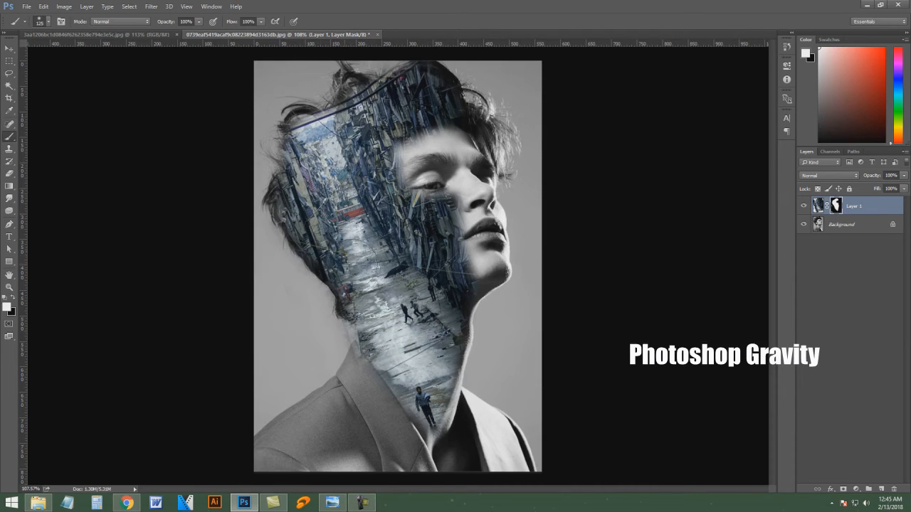
# Switch to black, reduce the brush to 70 px, and mask out street traces around the nape, back collar and back hair edge
pyautogui.click(327, 141)
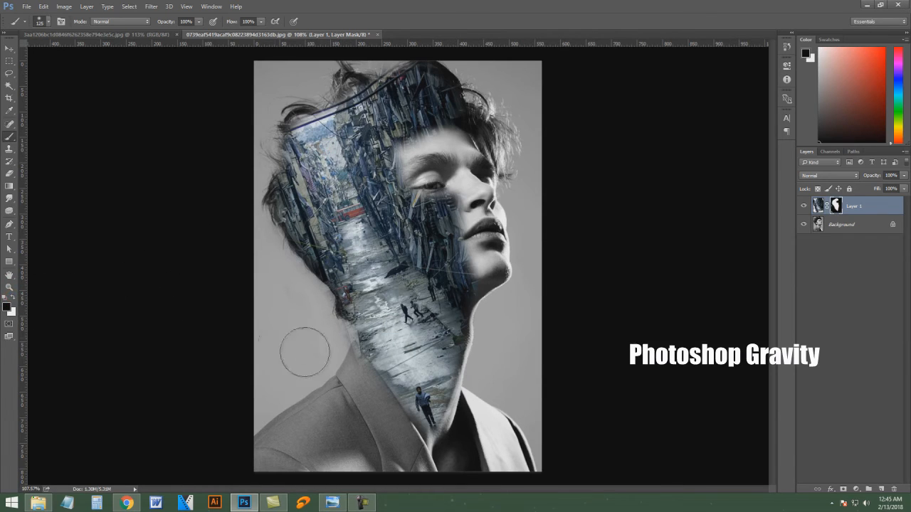
pyautogui.press('[')
pyautogui.press('[')
pyautogui.moveTo(342, 361)
pyautogui.mouseDown()
pyautogui.moveTo(334, 334)
pyautogui.moveTo(362, 384)
pyautogui.mouseUp()
pyautogui.press('[')
pyautogui.press('[')
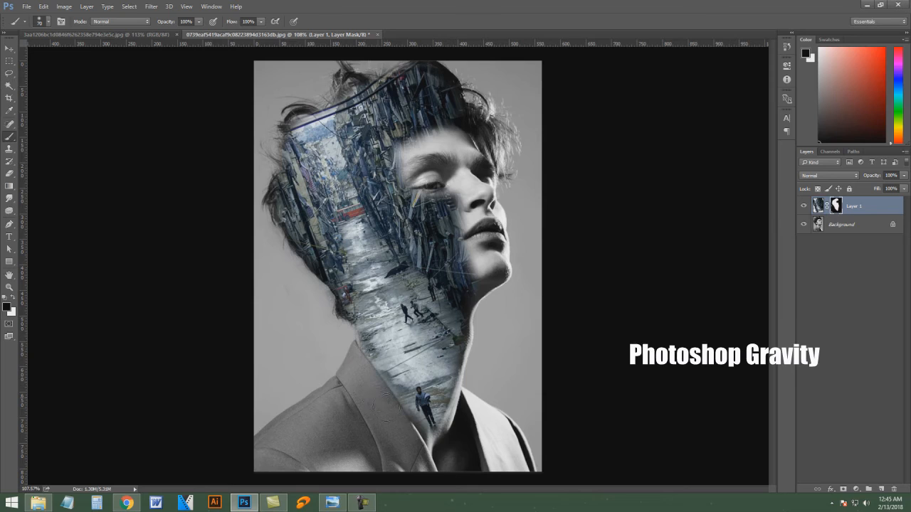
pyautogui.moveTo(324, 338); pyautogui.dragTo(308, 290)
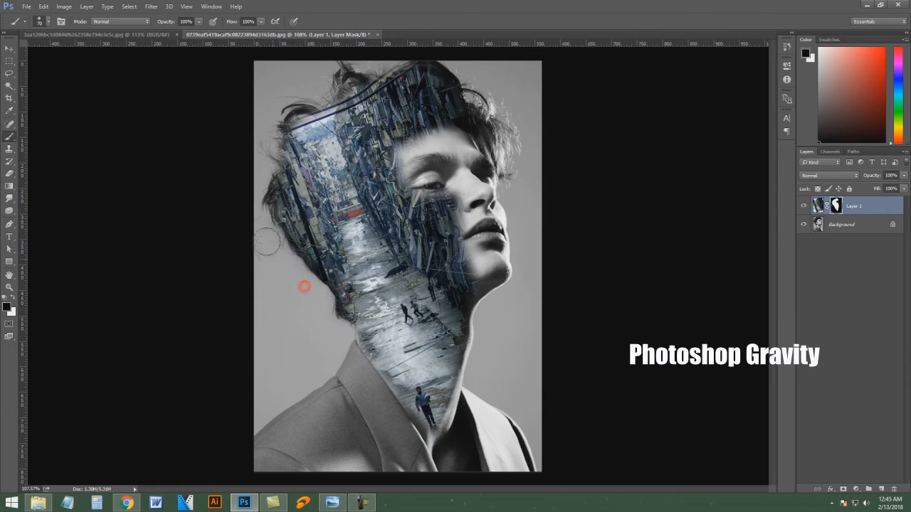
# Mask out leftover street traces above the top hair, along the front hair edge and around the chin
pyautogui.moveTo(379, 84); pyautogui.dragTo(368, 62)
pyautogui.moveTo(529, 179); pyautogui.dragTo(476, 178)
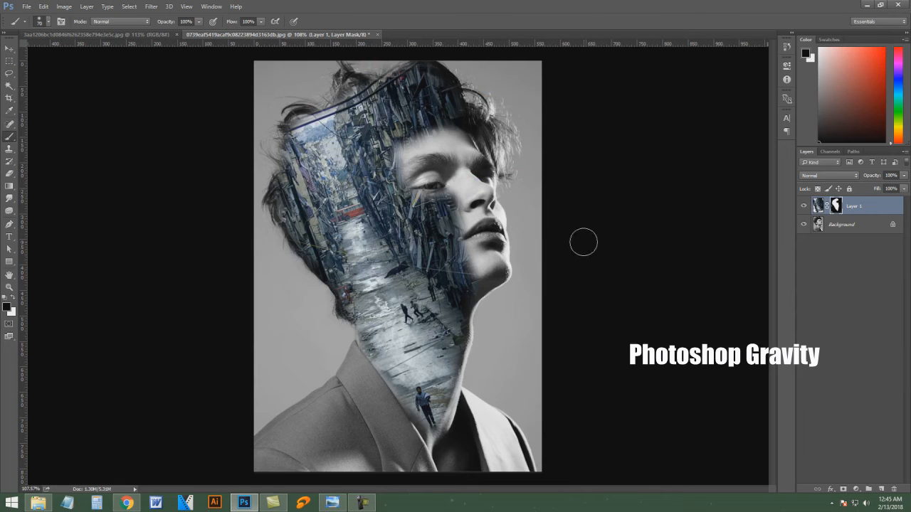
pyautogui.moveTo(510, 284); pyautogui.dragTo(504, 274)
# Add a Levels adjustment layer above the street layer using the Increase Contrast 3 preset
pyautogui.click(87, 7)
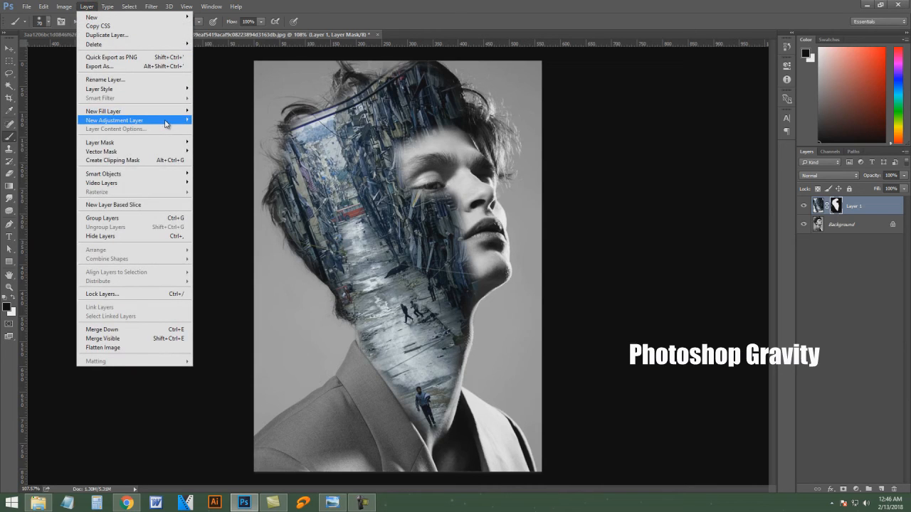
pyautogui.moveTo(167, 124)
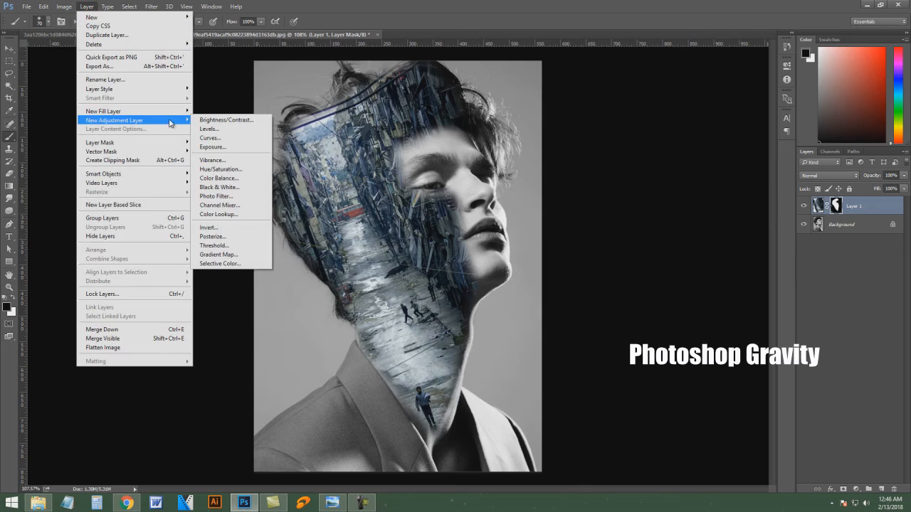
pyautogui.click(261, 129)
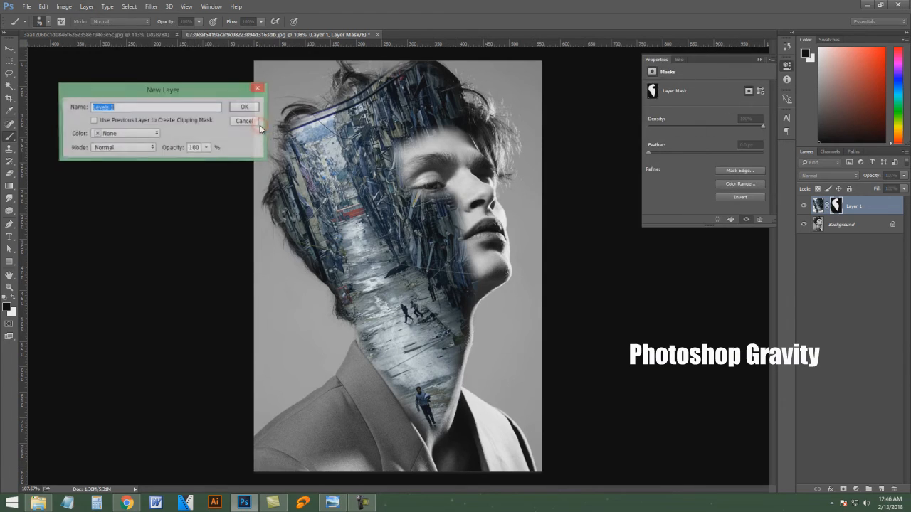
pyautogui.click(248, 106)
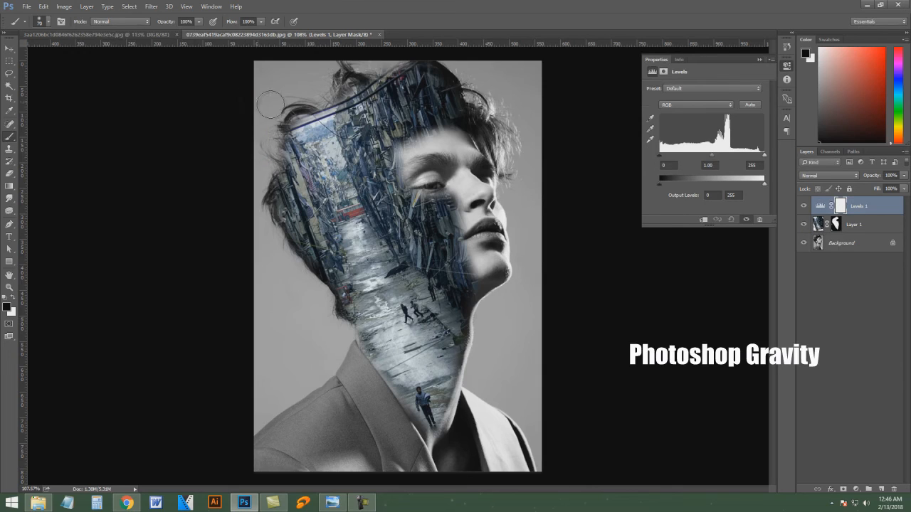
pyautogui.click(759, 89)
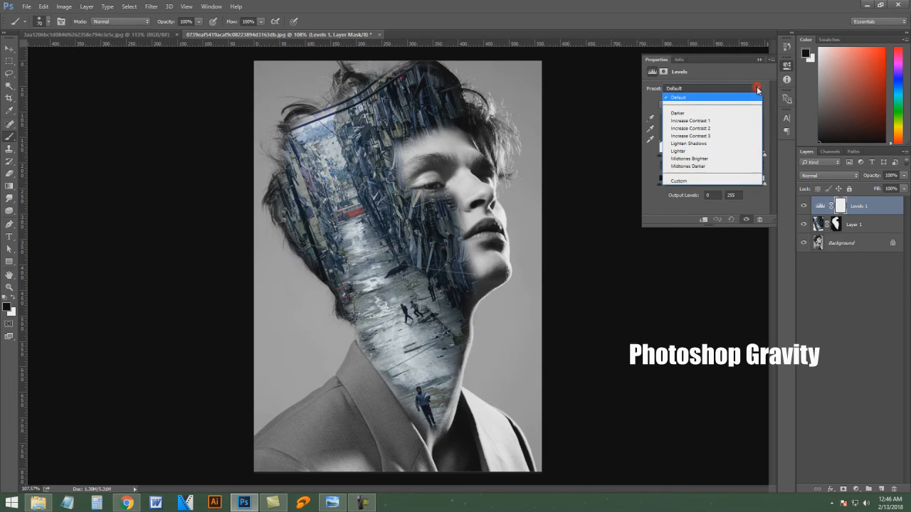
pyautogui.click(727, 136)
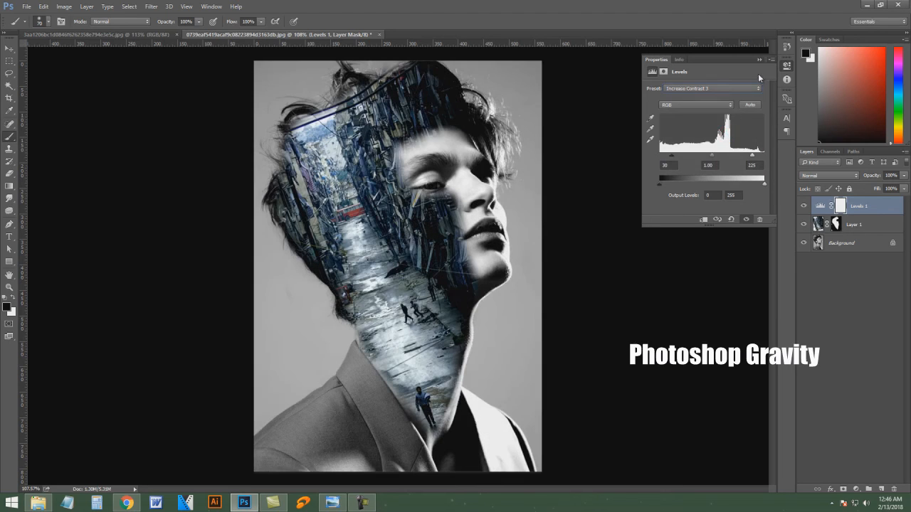
pyautogui.click(759, 59)
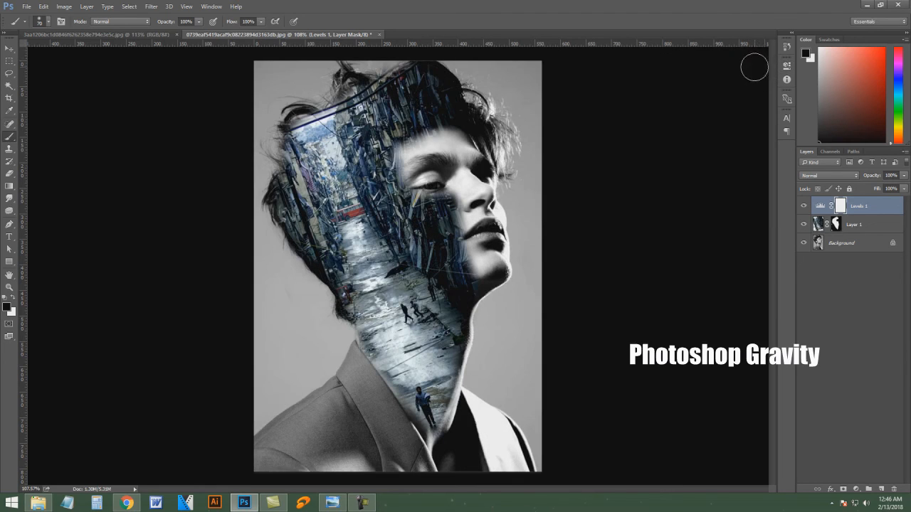
# Clip the Levels adjustment to the street layer, then switch to the Move tool and deselect all layers
pyautogui.click(85, 7)
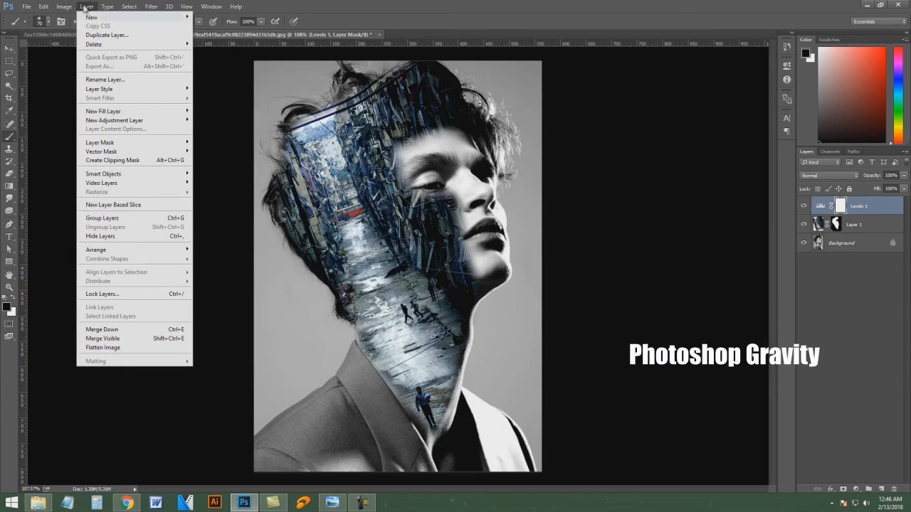
pyautogui.click(147, 163)
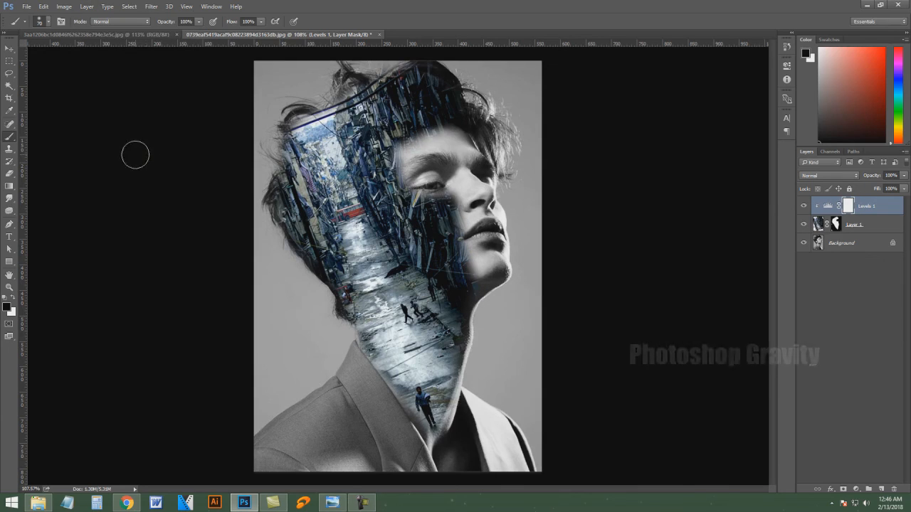
pyautogui.click(9, 49)
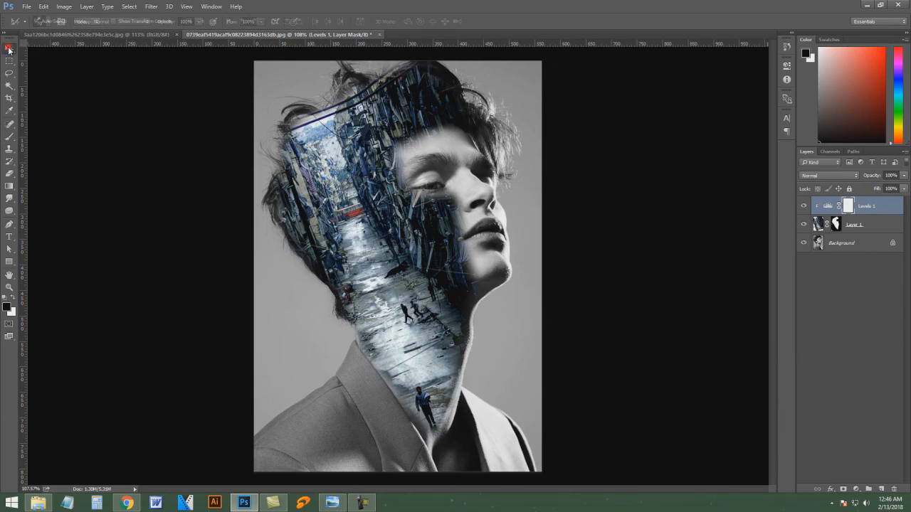
pyautogui.click(617, 281)
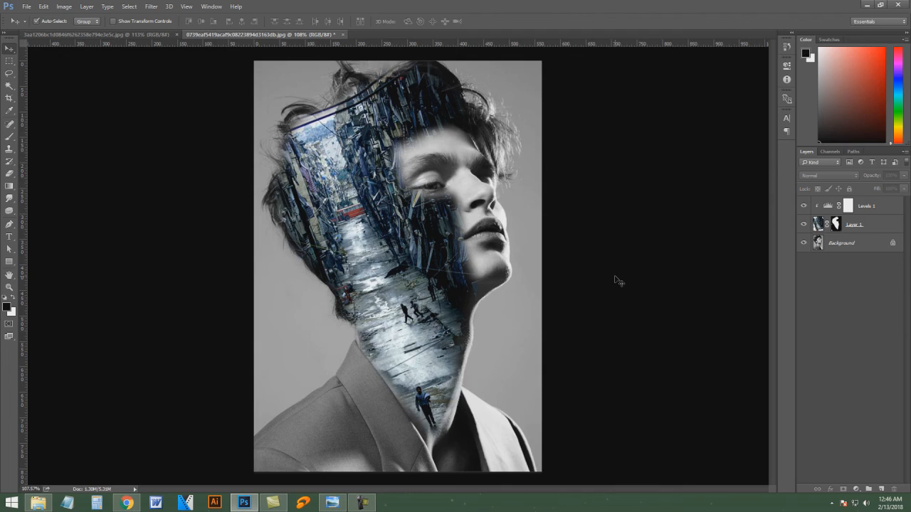